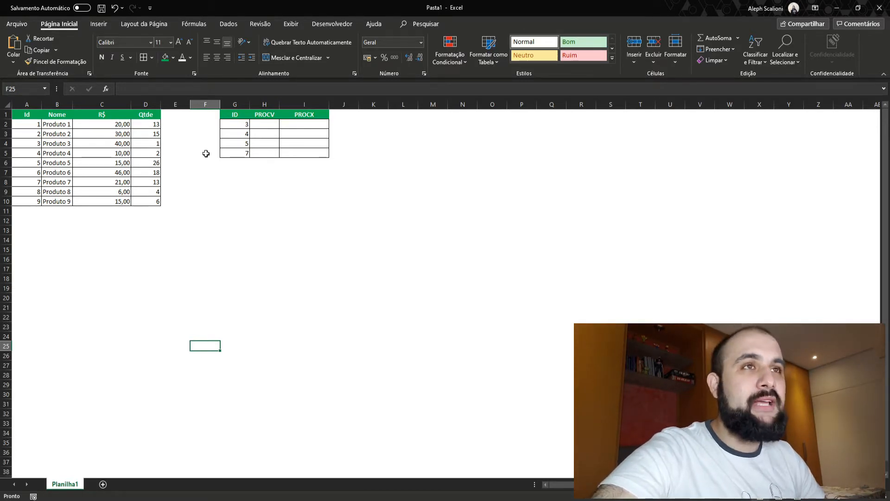
Step: Examine the product table's Id, Nome, R$ and Qtde columns and the empty PROCV cells H2:H5
drag(30, 123, 157, 203)
click(33, 124)
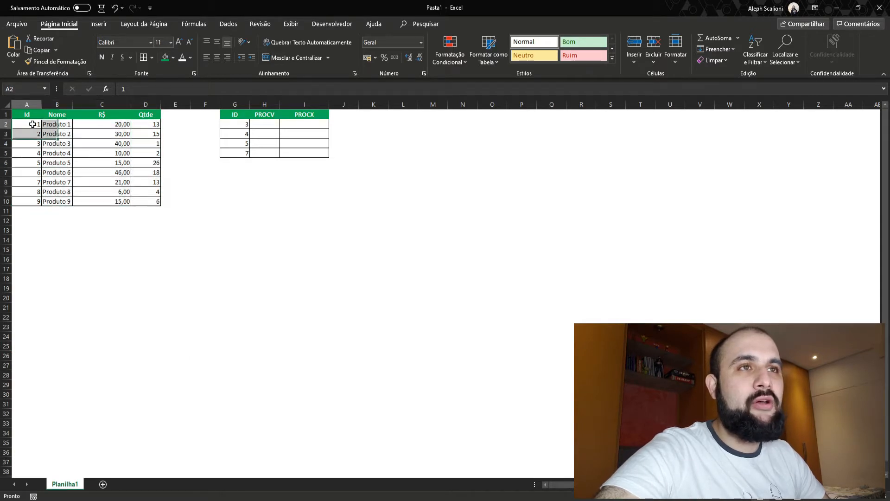
drag(60, 124, 61, 202)
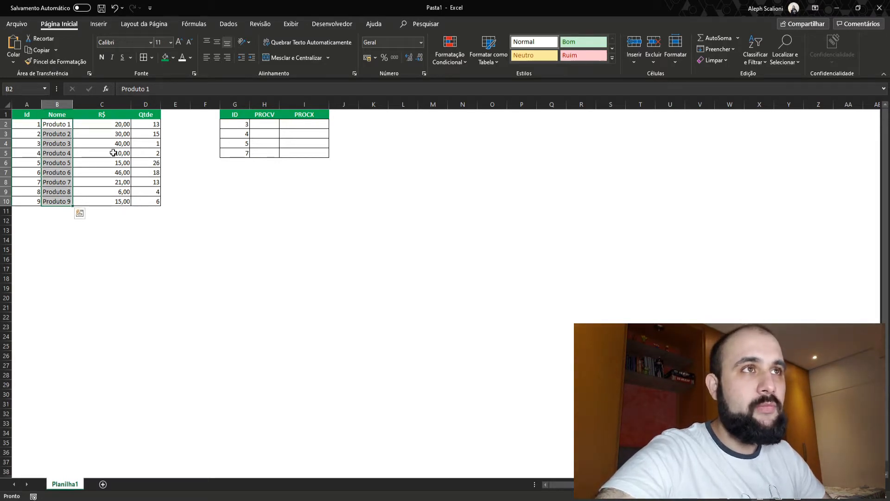
drag(118, 125, 118, 193)
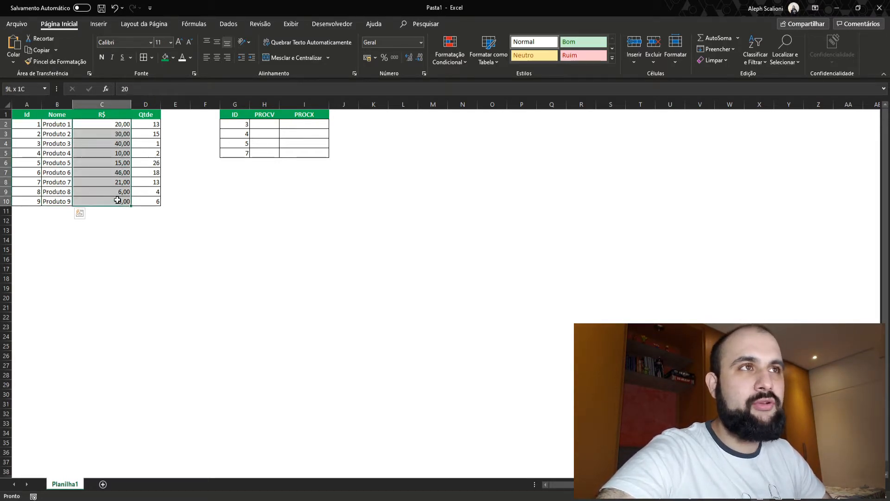
drag(152, 124, 153, 197)
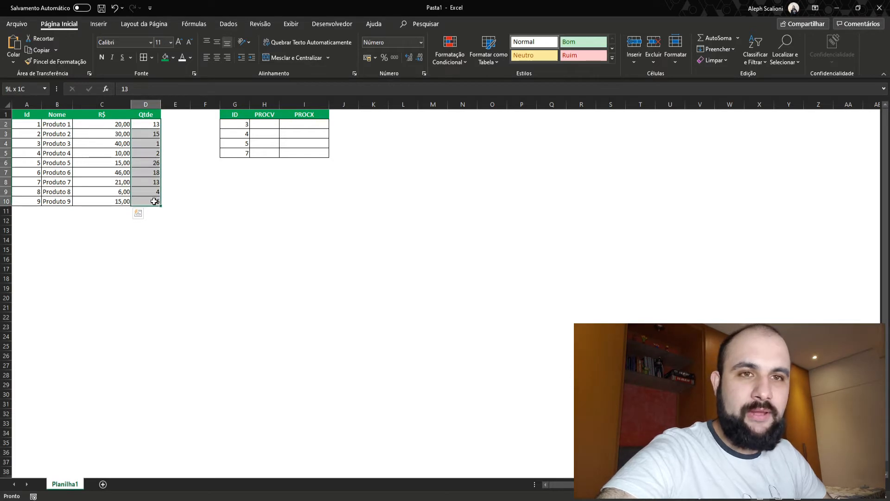
click(174, 199)
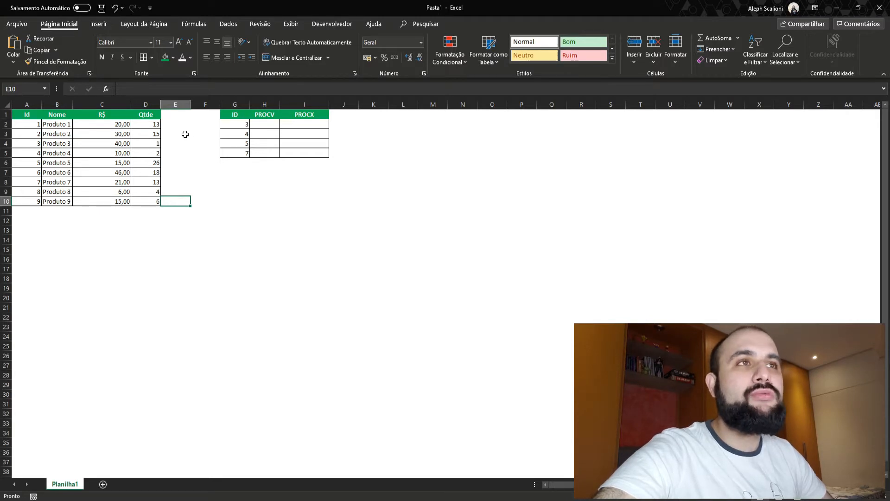
drag(72, 122, 151, 201)
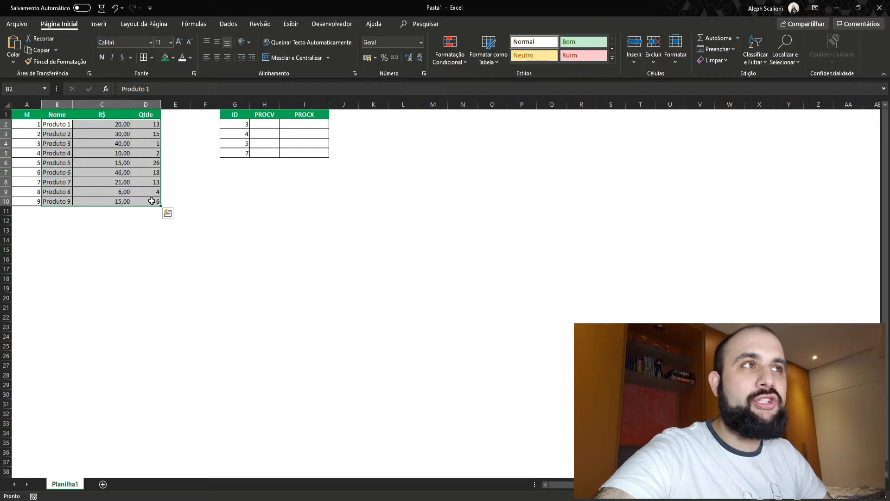
click(258, 123)
drag(259, 123, 263, 152)
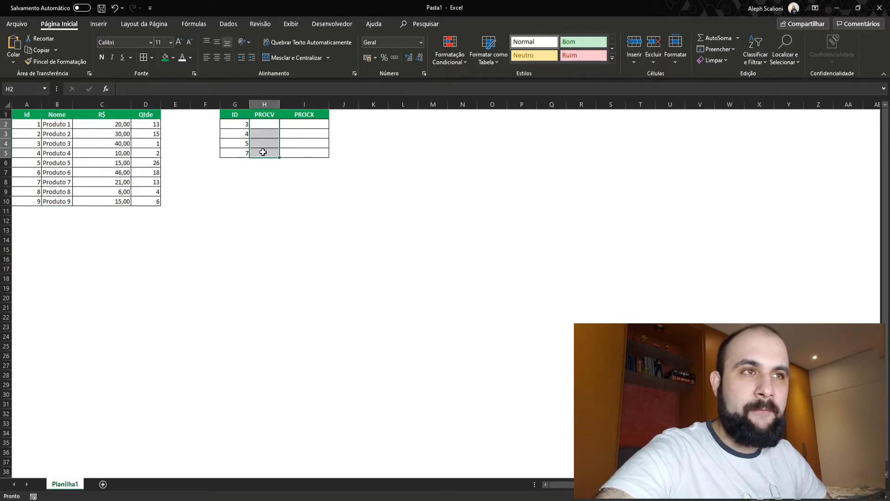
Step: Enter a PROCV formula in H2 looking up G2 in the absolute range $A$2:$D$10, with column index 2 and exact match 0
click(258, 124)
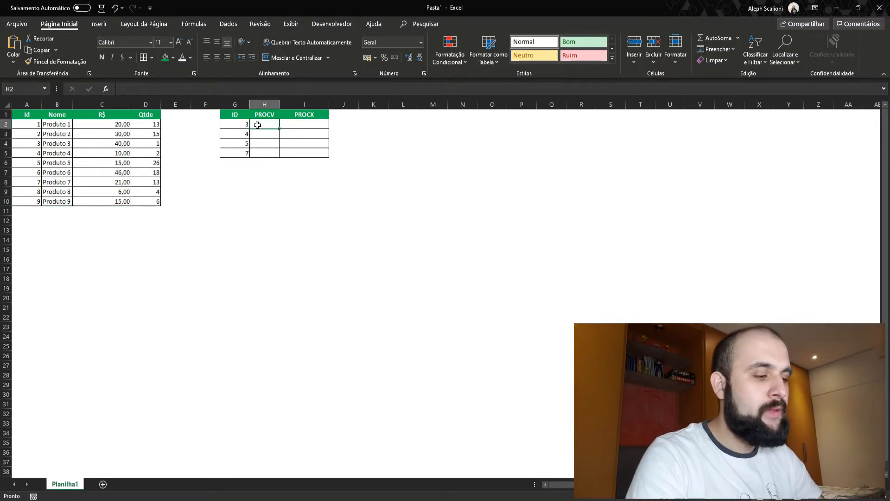
text(=p)
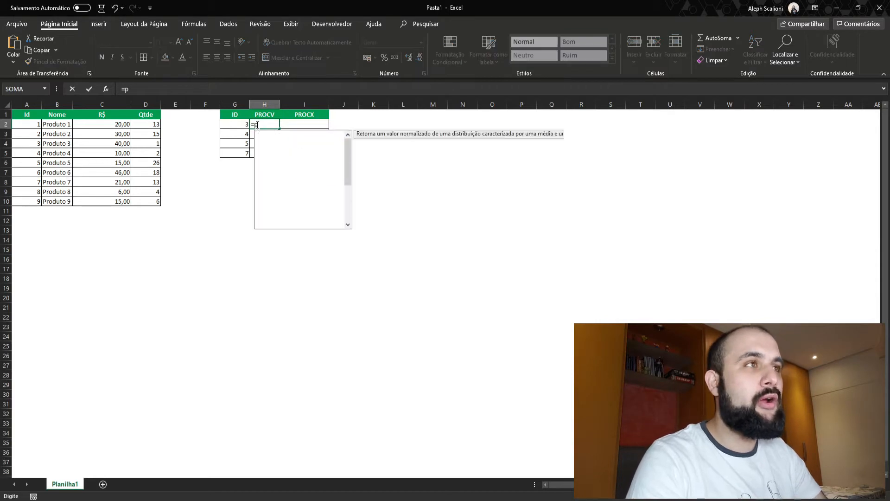
text(rocv()
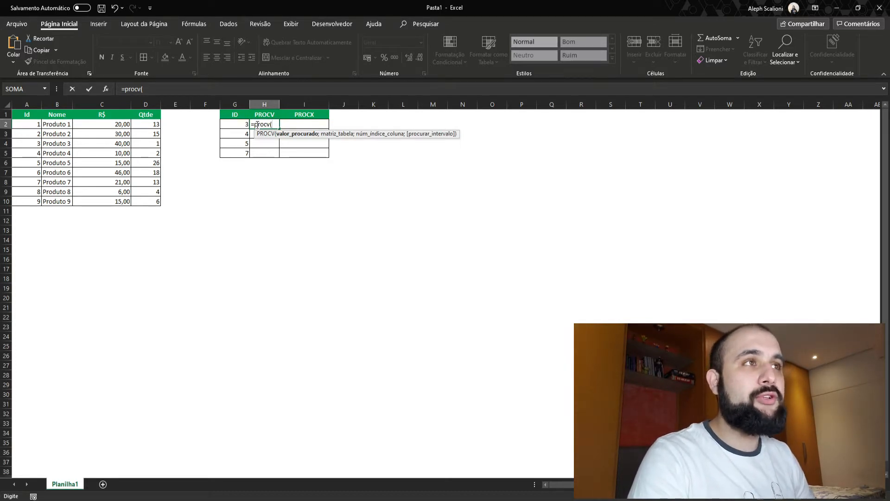
click(244, 123)
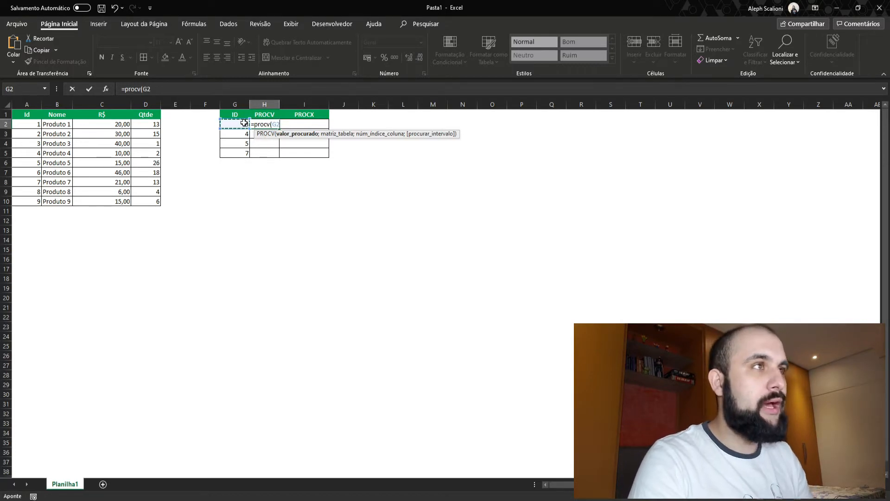
text(;)
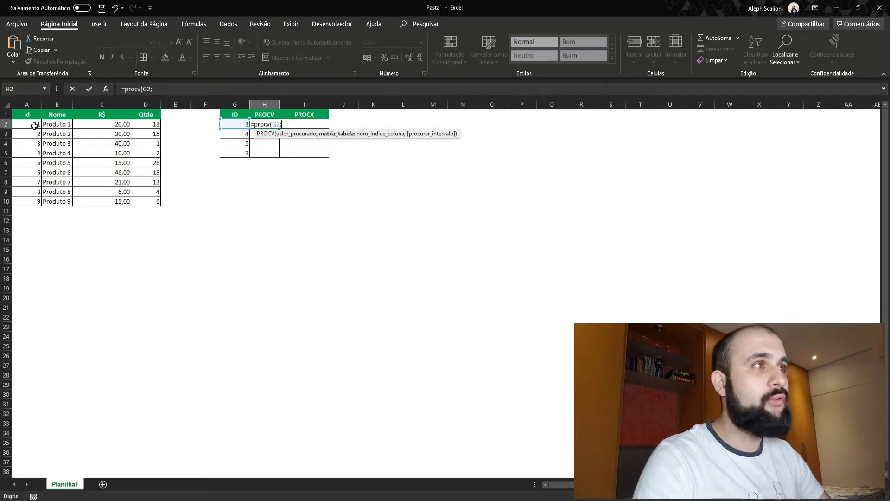
drag(34, 126, 153, 202)
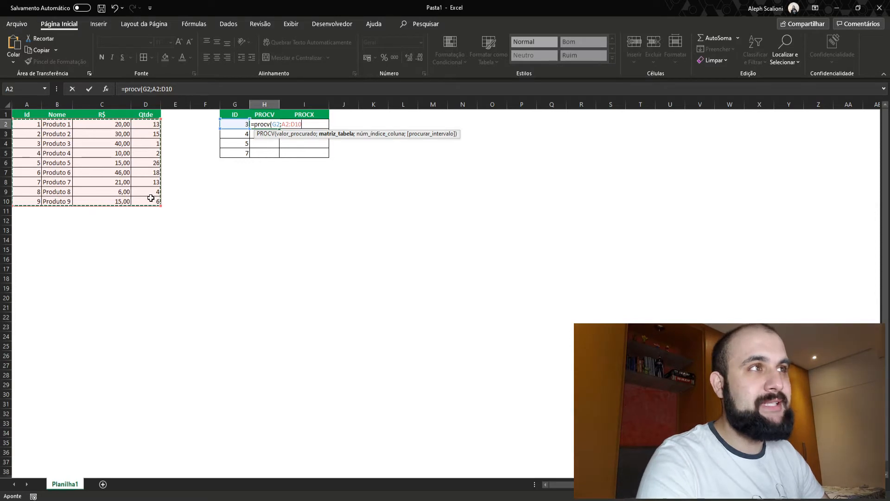
key(F4)
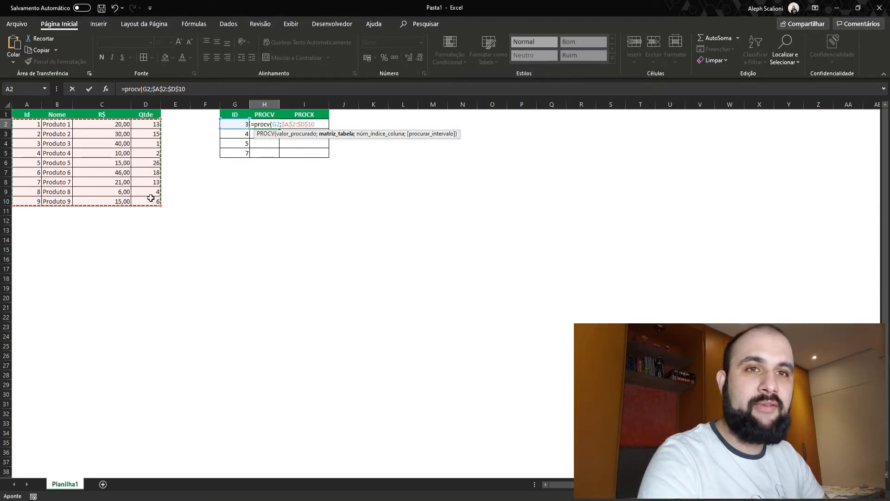
text(;)
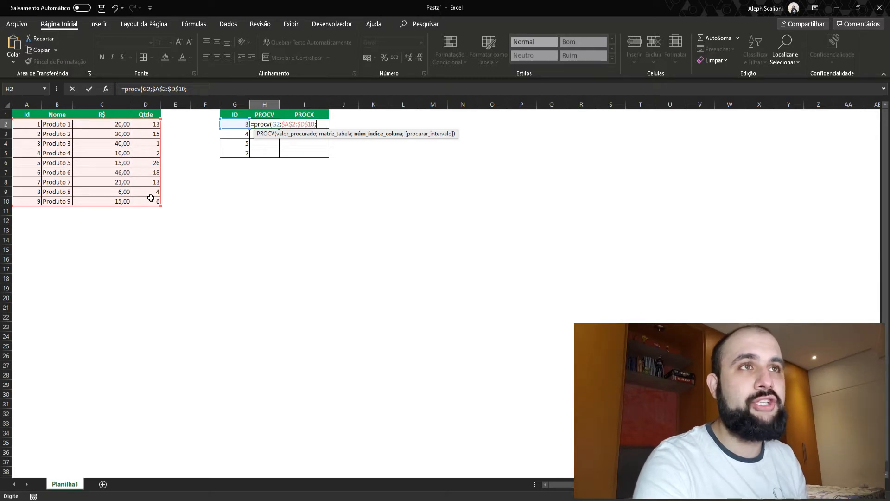
text(2)
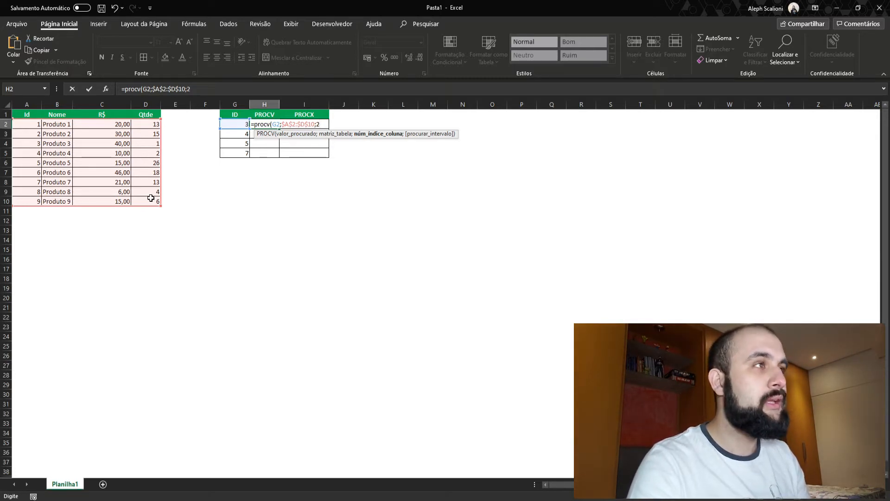
text(;)
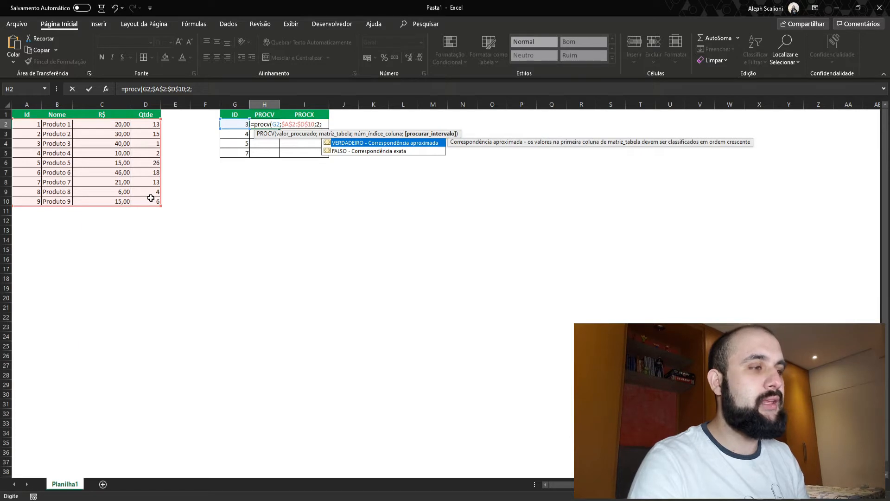
text(0)
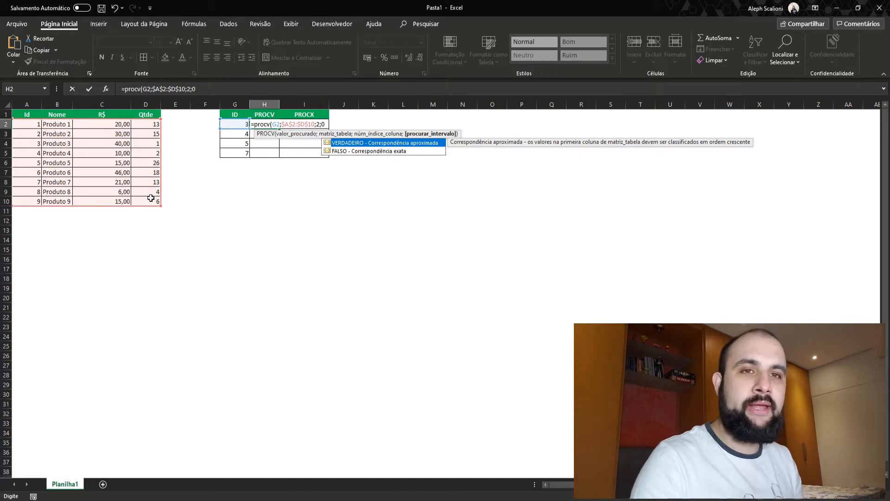
key(ctrl+Return)
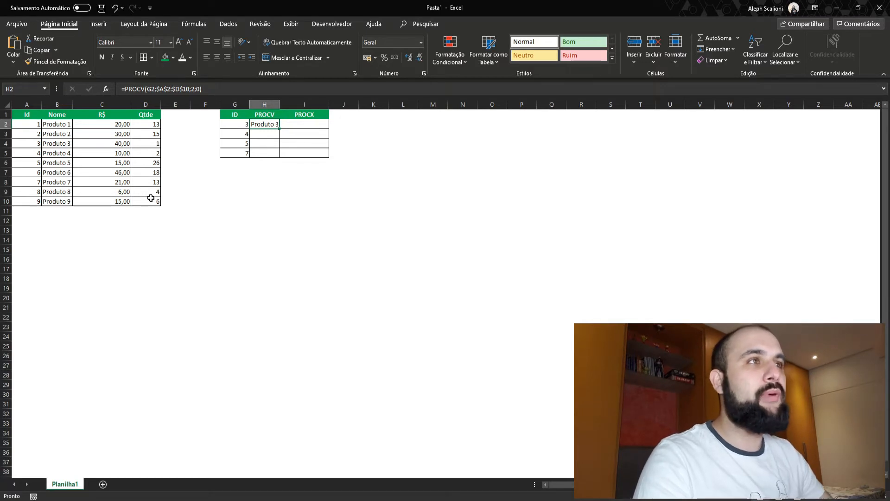
Step: Change the column index of the PROCV formula in H2 to 3 and compare the result with the price in C4
key(F2)
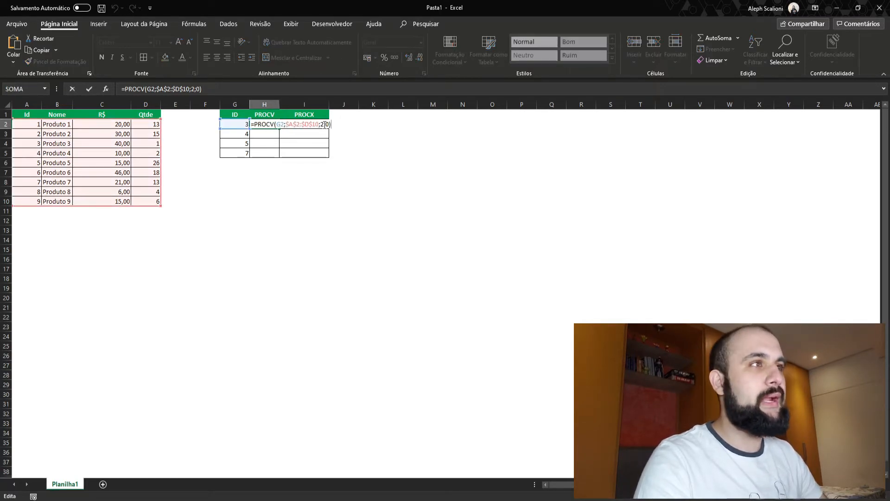
key(BackSpace)
text(3)
key(ctrl+Return)
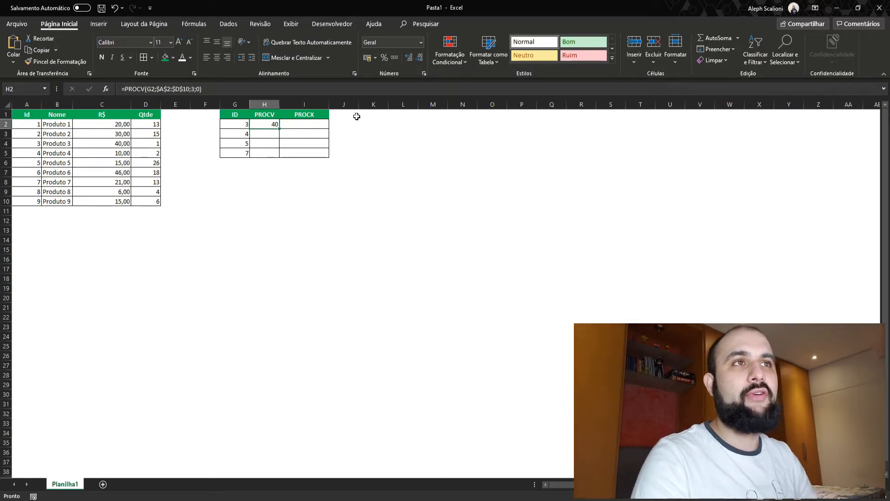
click(98, 144)
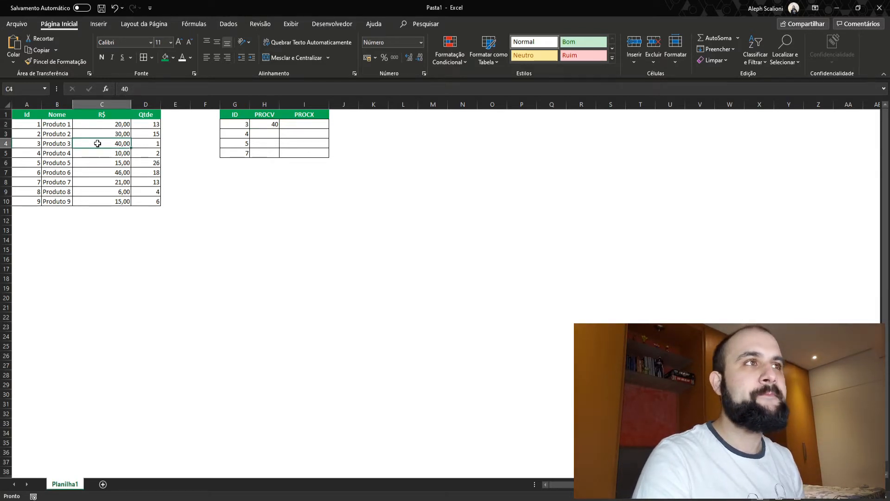
Step: Set the column index of the PROCV formula in H2 to 4 and fill the formula down to H5
click(263, 125)
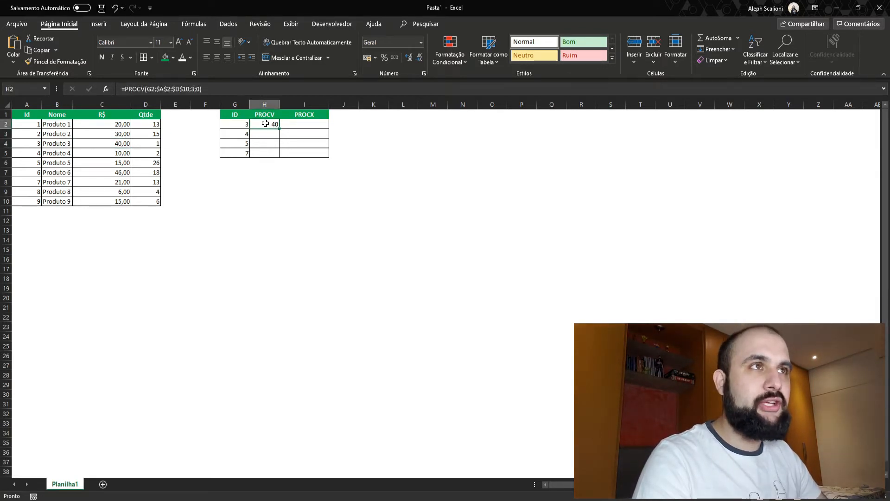
click(194, 93)
key(BackSpace)
text(4)
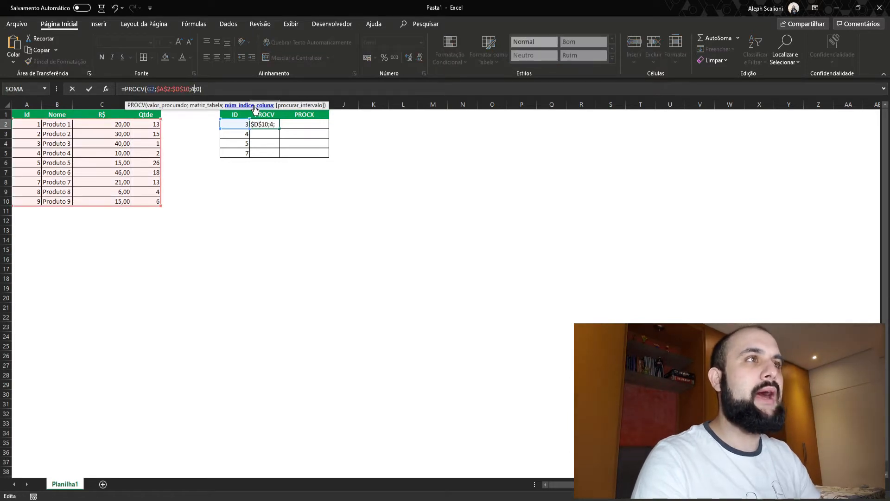
key(Return)
click(155, 142)
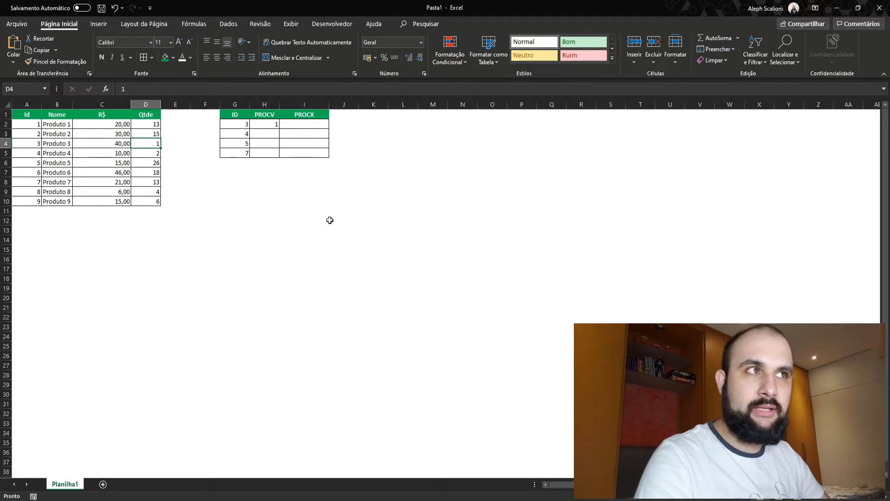
click(266, 125)
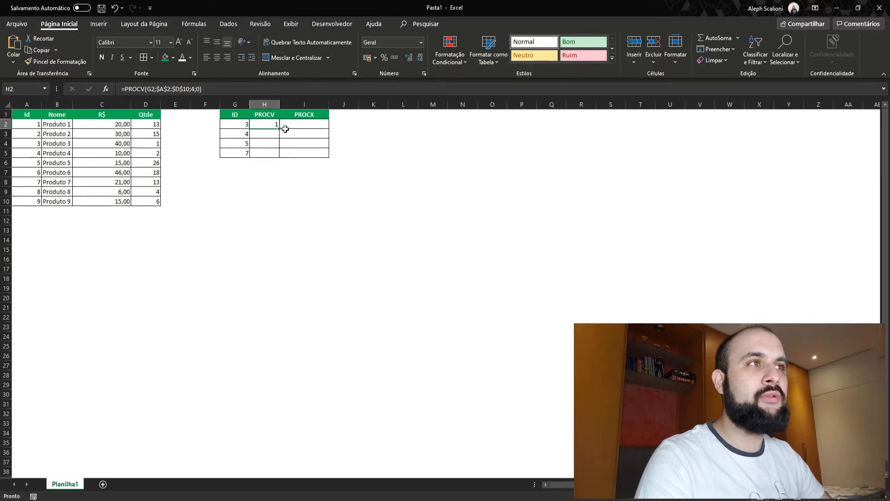
drag(280, 129, 280, 157)
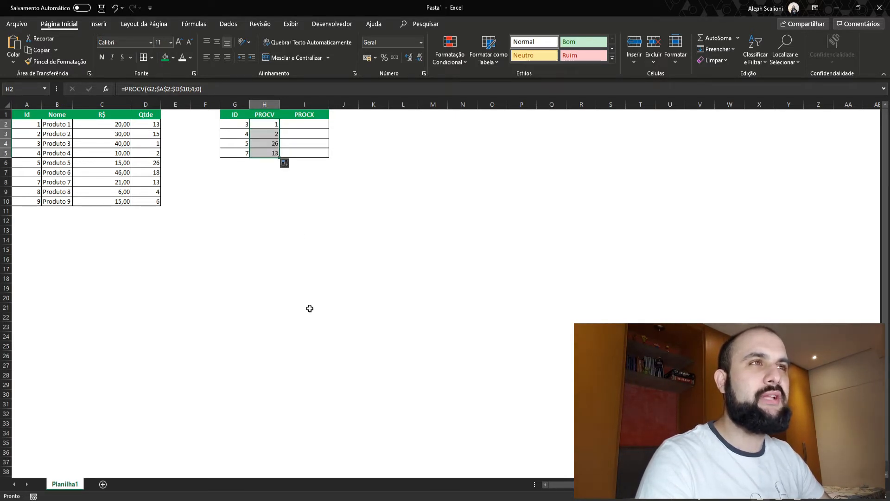
Step: Set the lookup ID in G3 to 9, and enter 7 in G4 before replacing it with 6
click(237, 135)
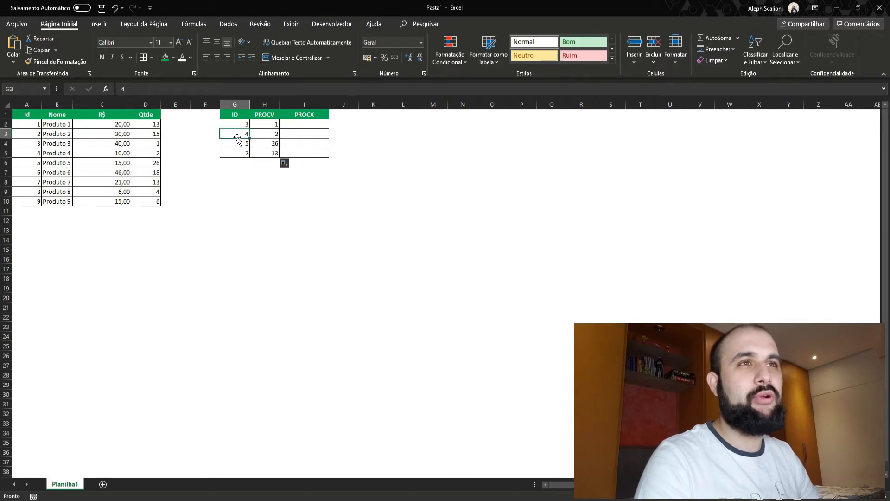
text(9)
key(Return)
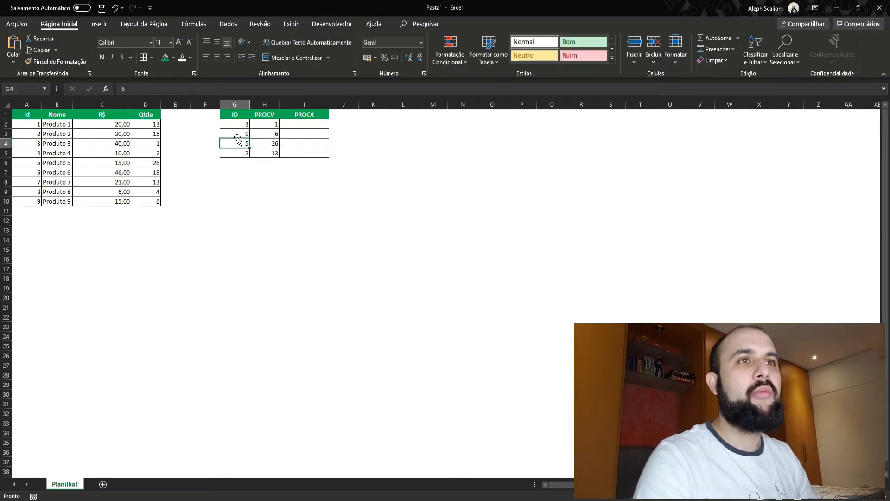
text(7)
key(Return)
key(Up)
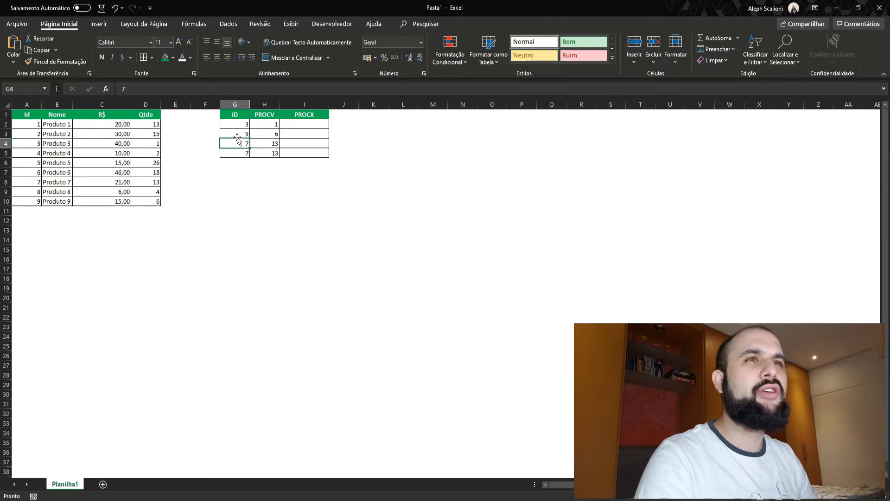
text(6)
key(Return)
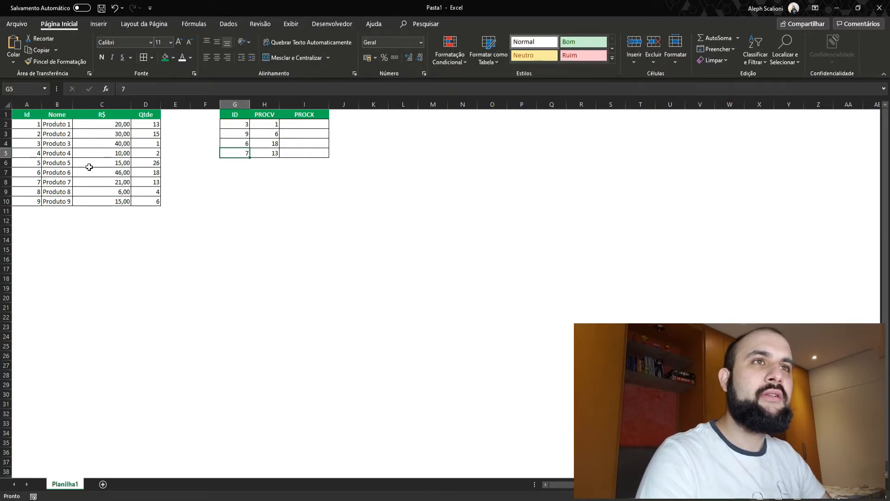
Step: Examine the product table A2:D10 and the lookup value and table range arguments of the PROCV formula in H2
drag(32, 126, 161, 202)
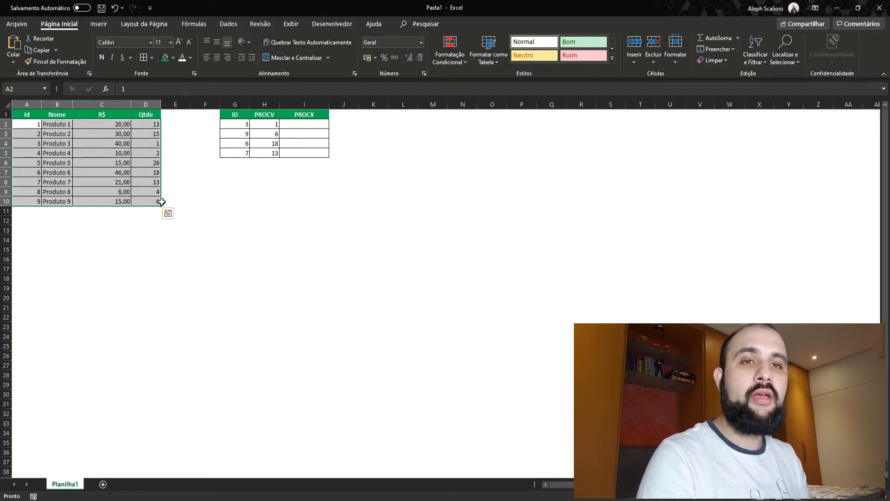
click(272, 124)
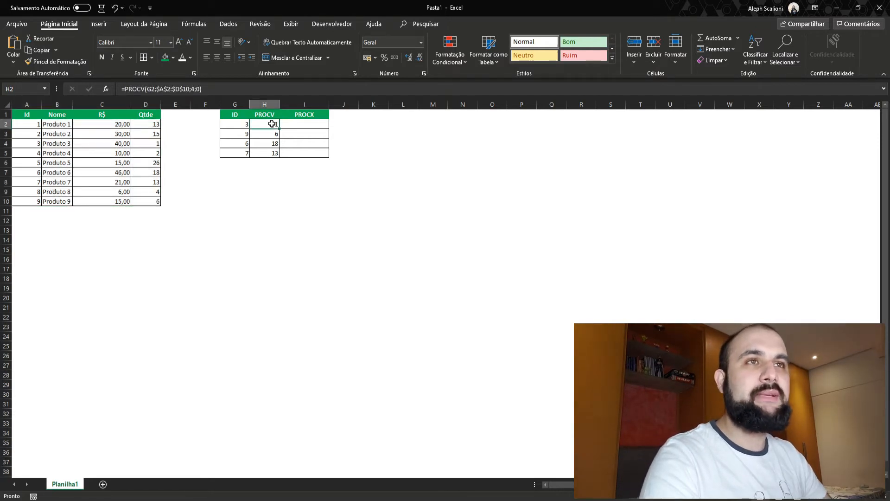
double_click(243, 124)
key(Escape)
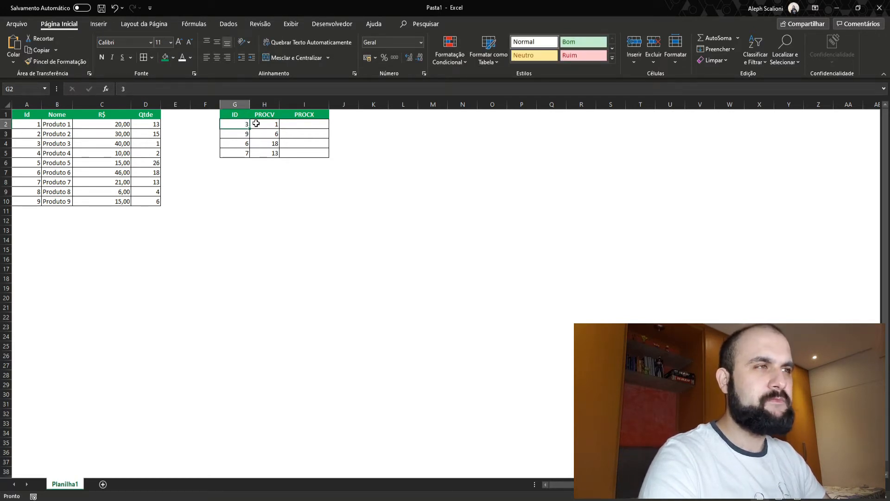
double_click(277, 126)
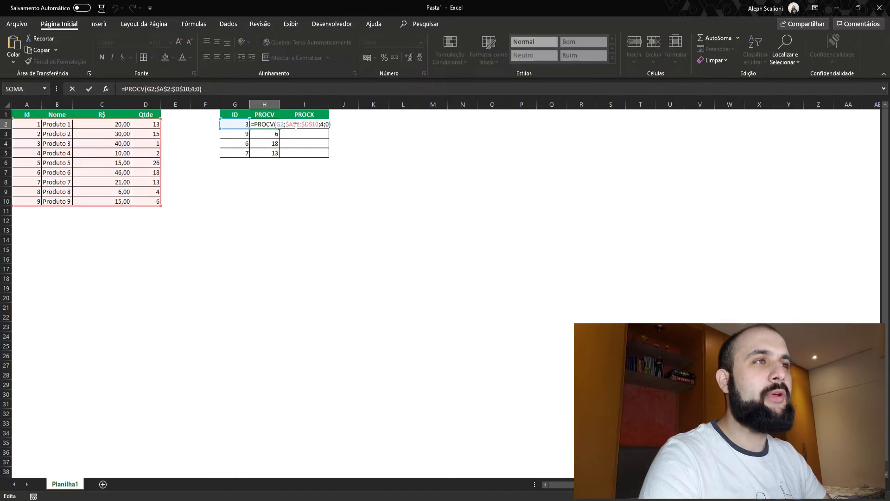
click(281, 124)
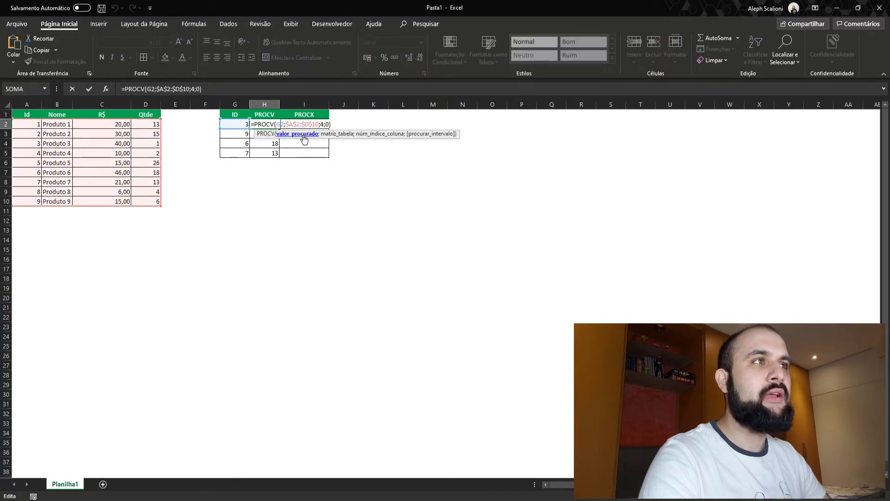
drag(293, 125, 317, 126)
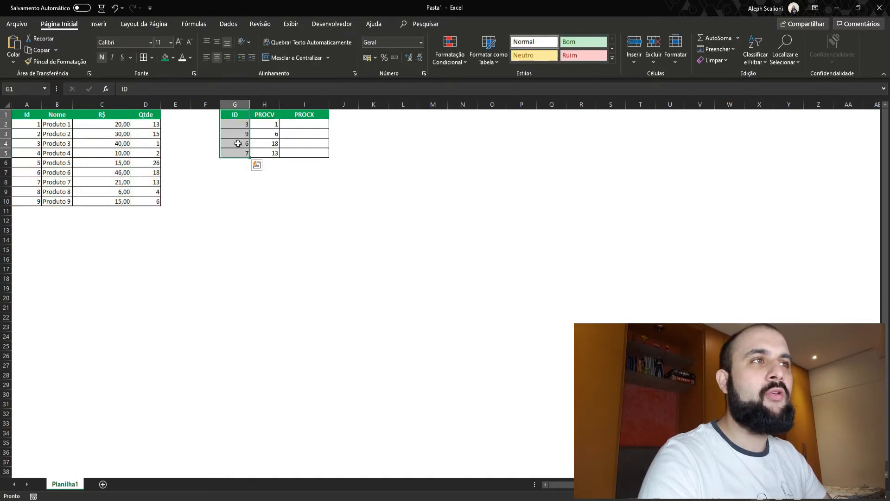
Step: Compare the lookup IDs in column G with the Ids in A2:A10 and review the table argument of the H2 formula
drag(240, 113, 241, 155)
drag(37, 123, 39, 203)
click(269, 125)
click(199, 90)
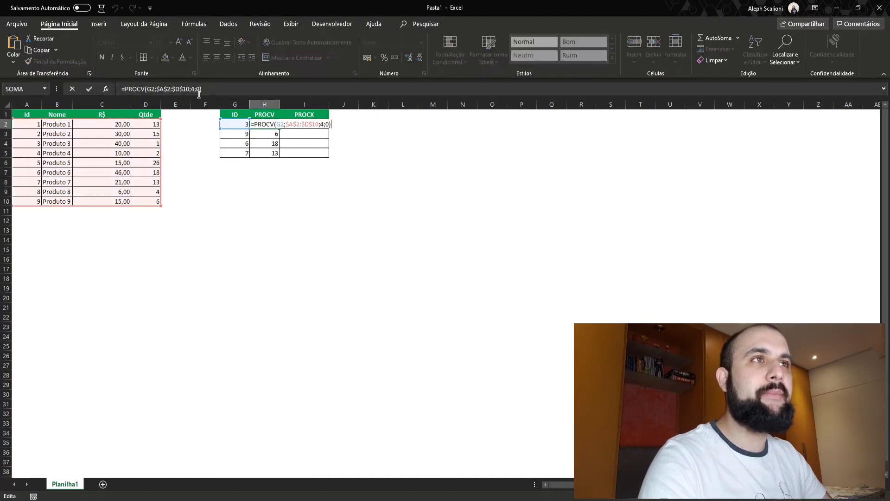
click(165, 90)
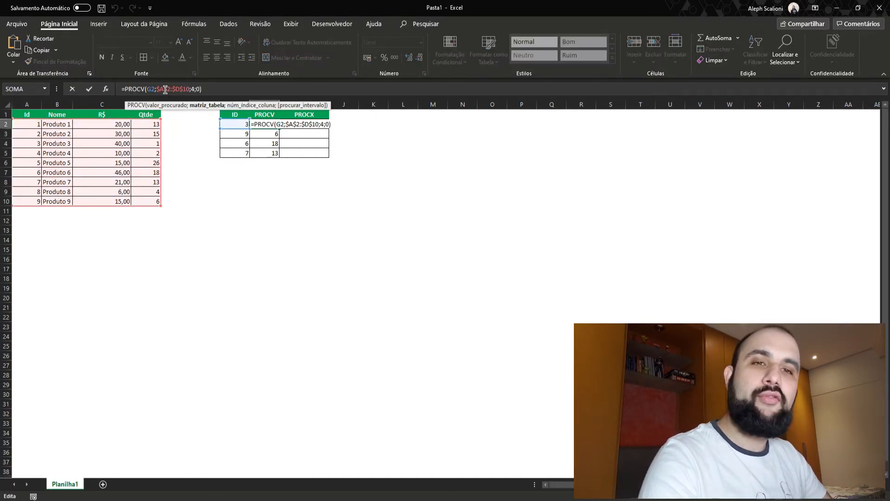
key(Return)
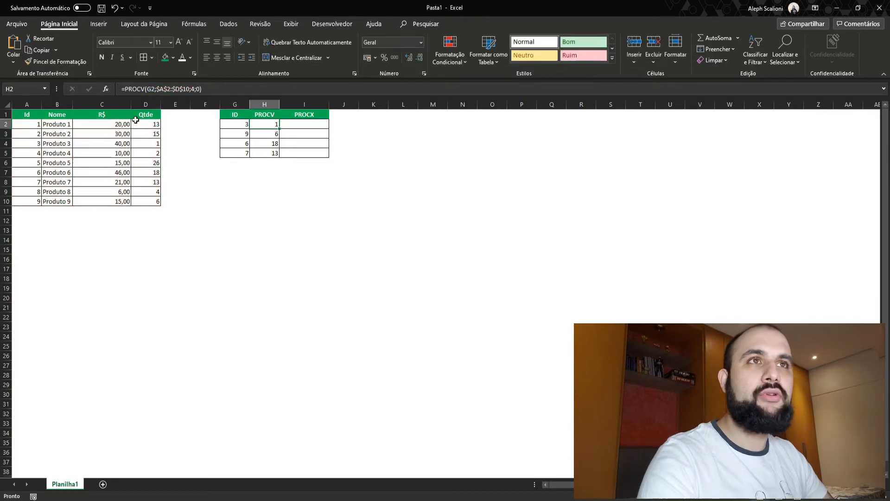
Step: Move the Id column to the end of the product table, after Qtde, and check the PROCV formula in H2
click(27, 104)
key(ctrl+c)
right_click(175, 105)
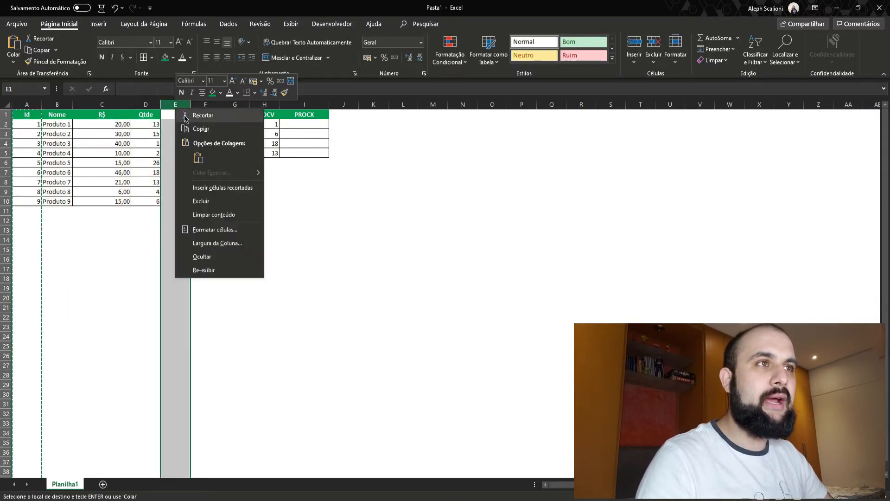
click(203, 187)
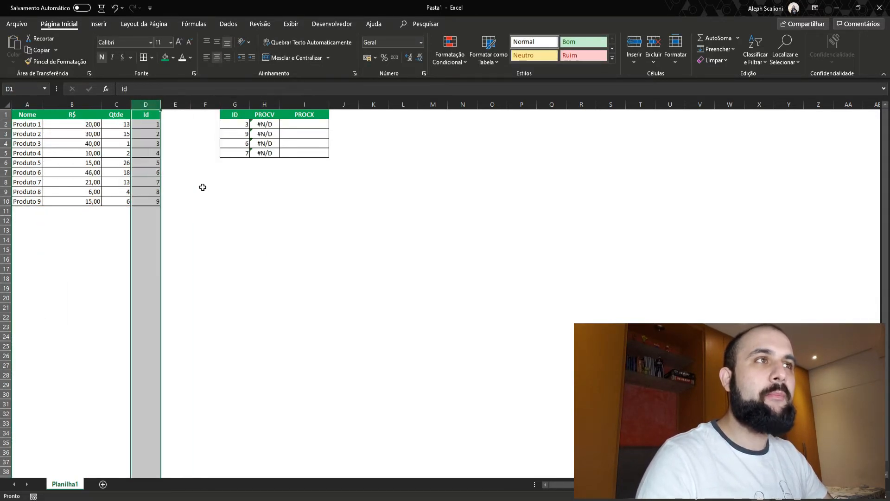
click(268, 124)
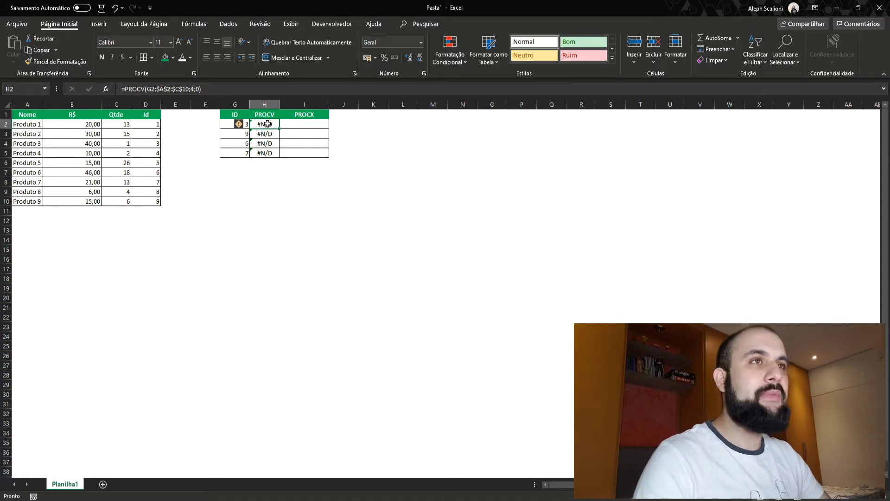
Step: Move the Id column back to the start of the product table, before Nome
click(147, 104)
key(ctrl+c)
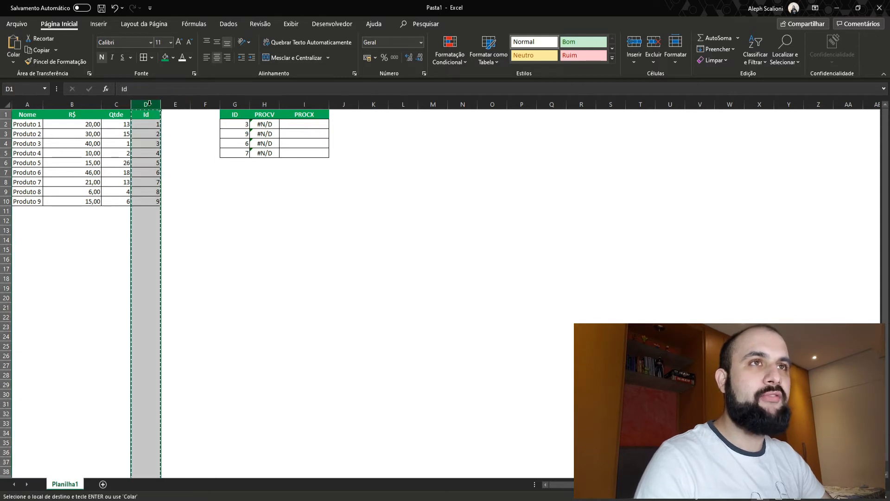
click(26, 104)
right_click(24, 104)
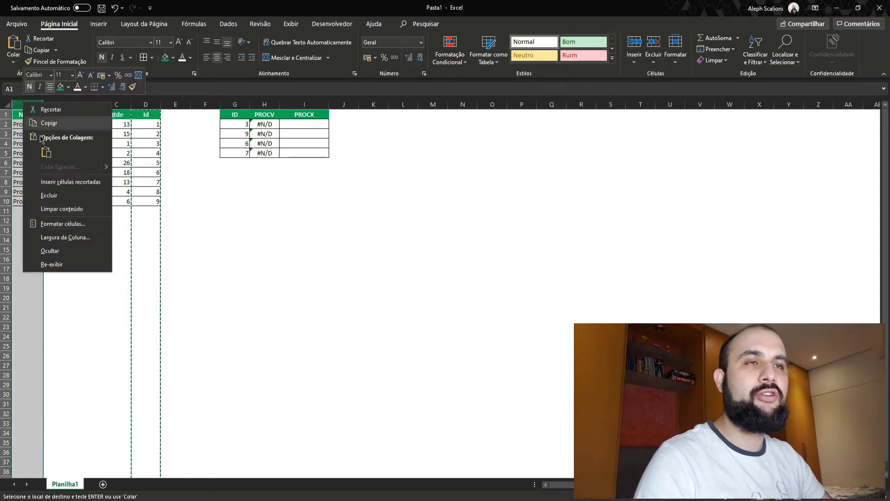
click(70, 181)
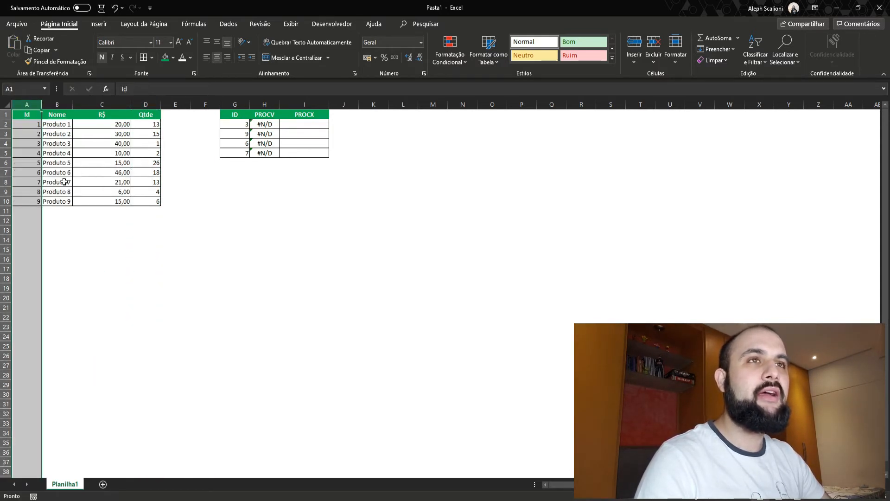
Step: Extend the table range of the PROCV formula in H4 to start at column A and copy the formula to the other PROCV cells
double_click(272, 144)
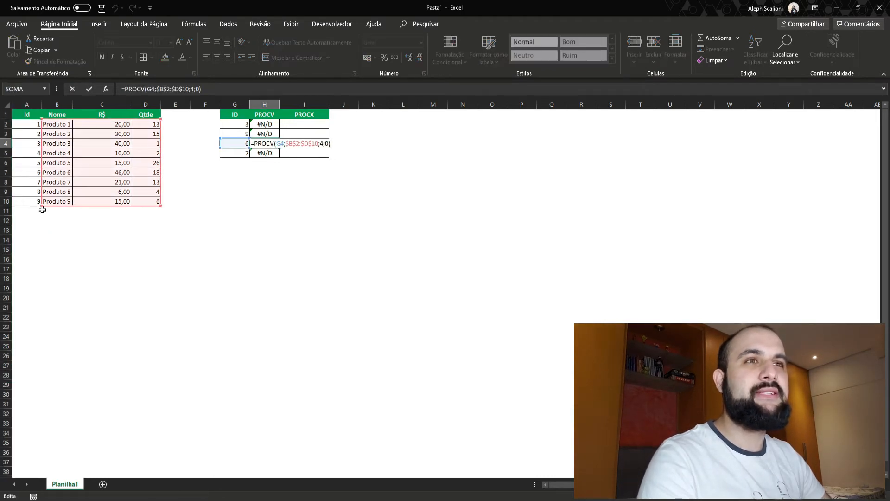
drag(42, 209, 19, 208)
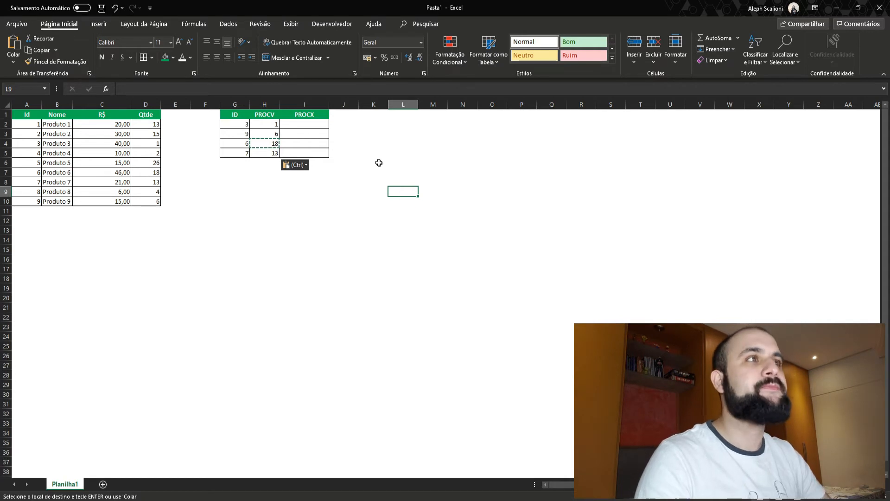
Step: Start a PROCX formula in I2 with G2 as the lookup value and the absolute range $A$2:$A$10 as the lookup array
click(317, 125)
double_click(317, 124)
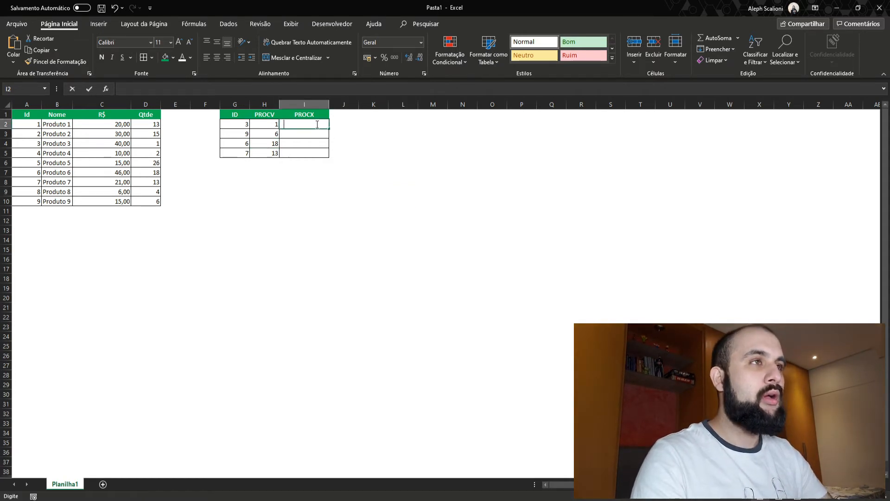
text(=proc)
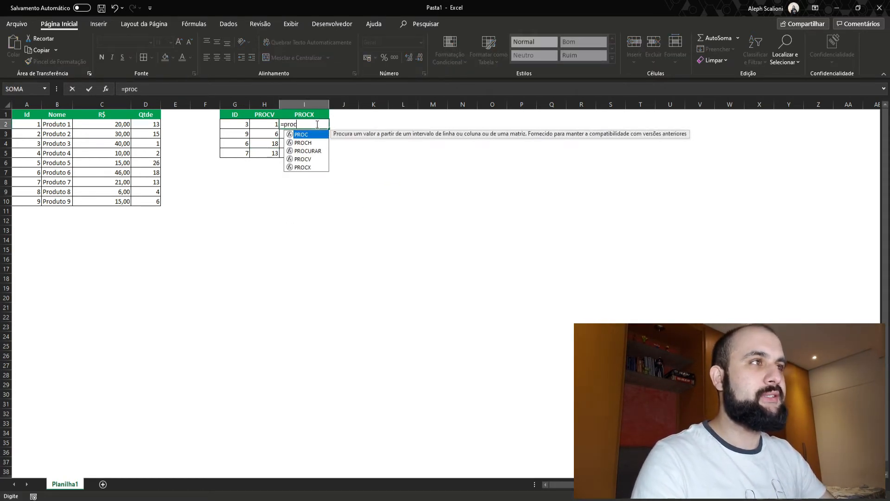
text(x()
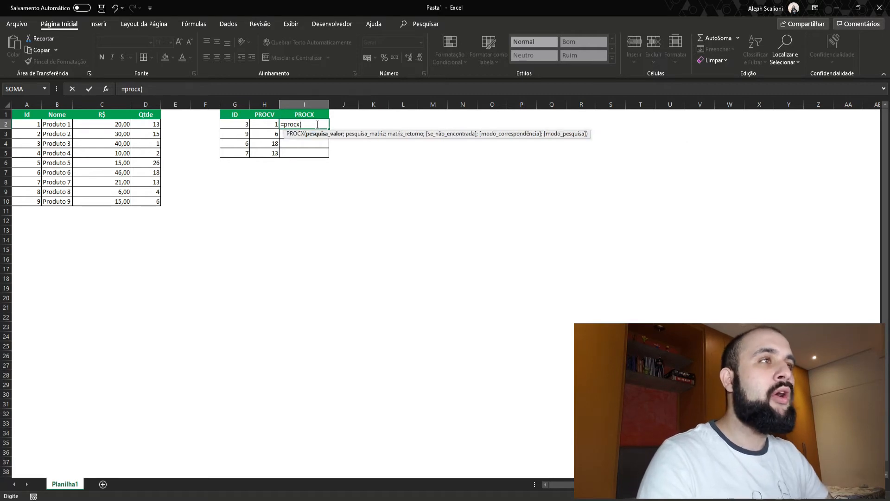
click(243, 123)
text(;)
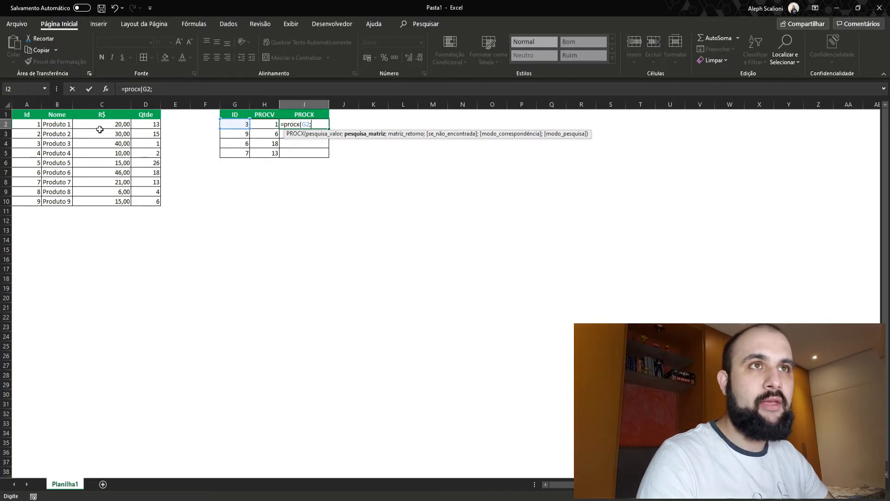
drag(30, 124, 25, 202)
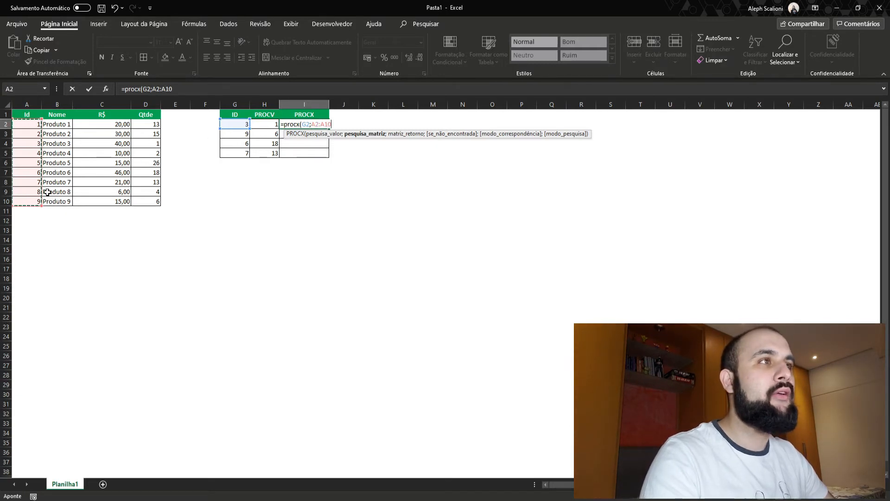
key(F4)
text(;)
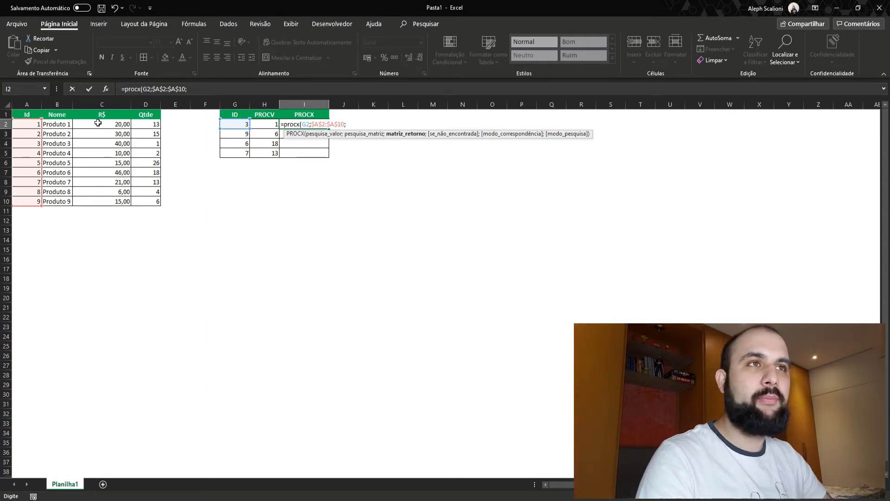
Step: Add $C$2:$C$10 as the return array and "Não Encontrado" as the not-found text of the PROCX formula
drag(98, 123, 99, 203)
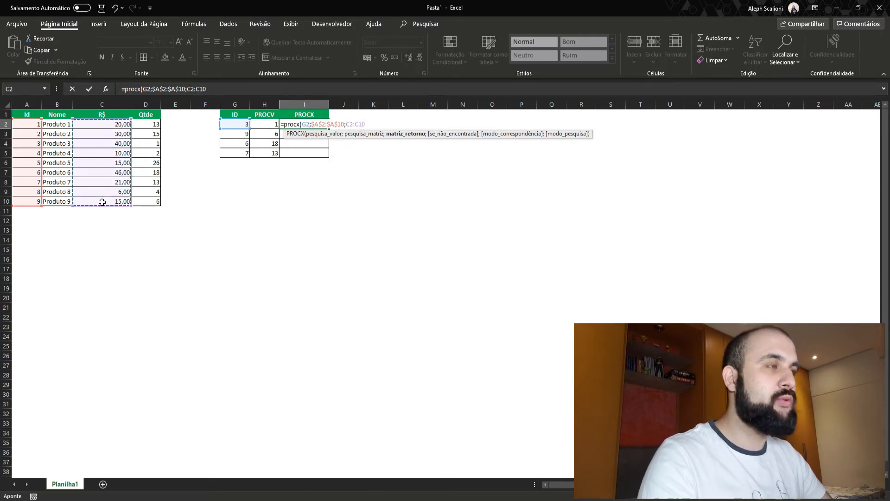
key(F4)
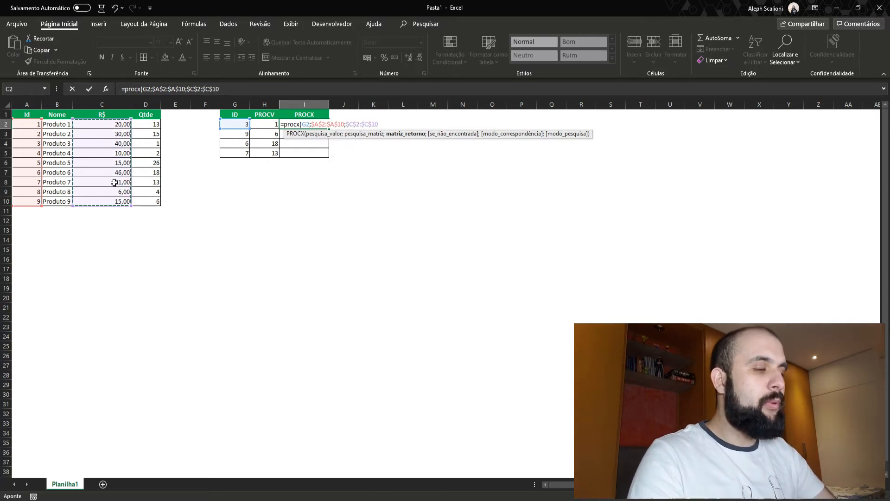
text(;)
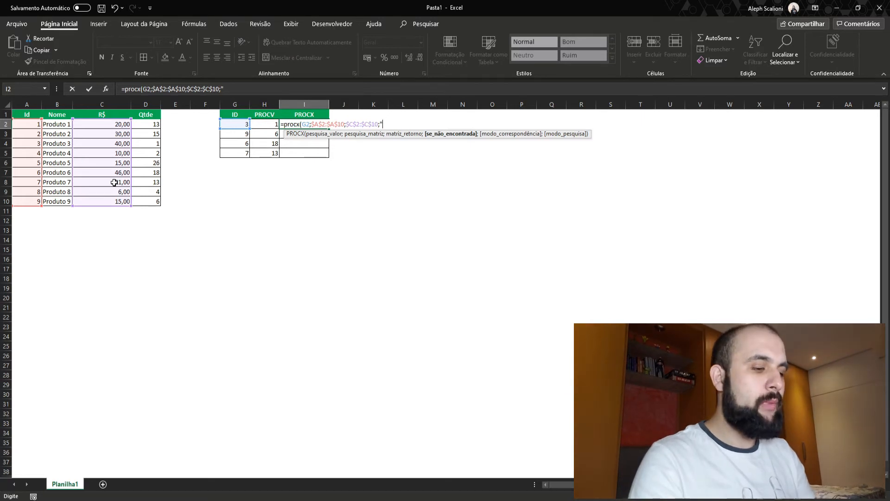
text(N)
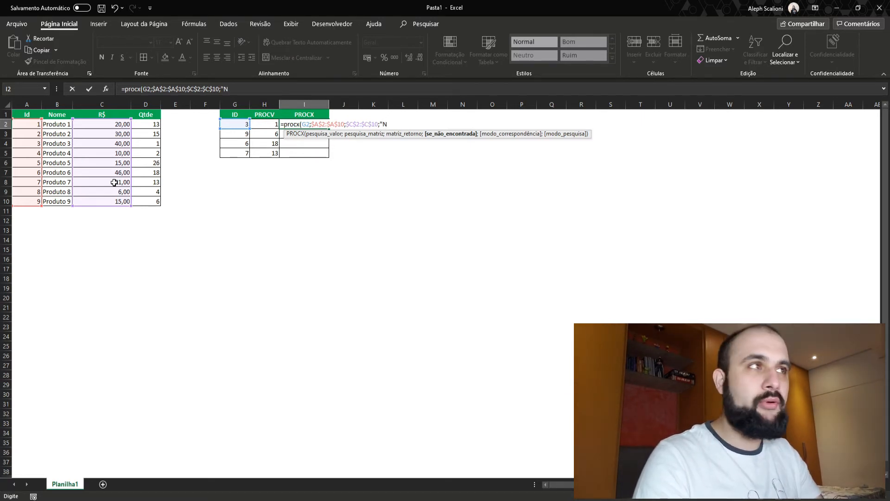
text(ão Enco)
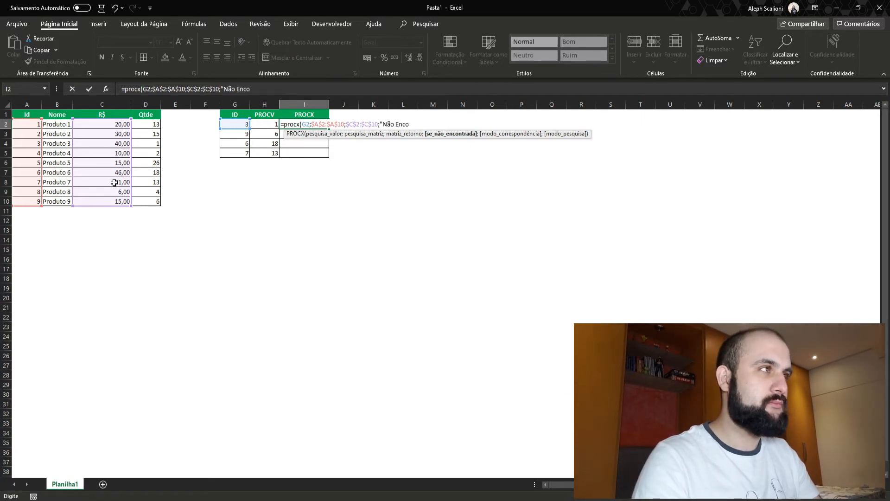
text(ntrado")
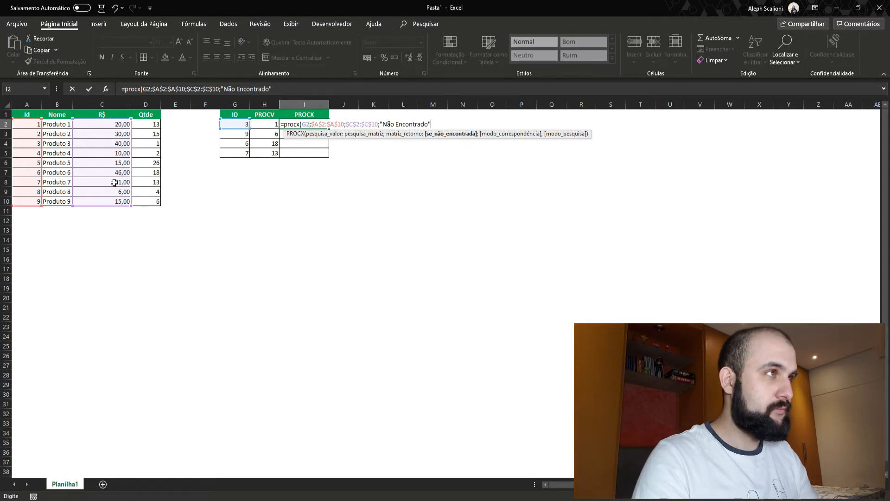
Step: Complete the PROCX formula in I2 with match mode 0 for exact match and search mode 1 for first to last
text(;)
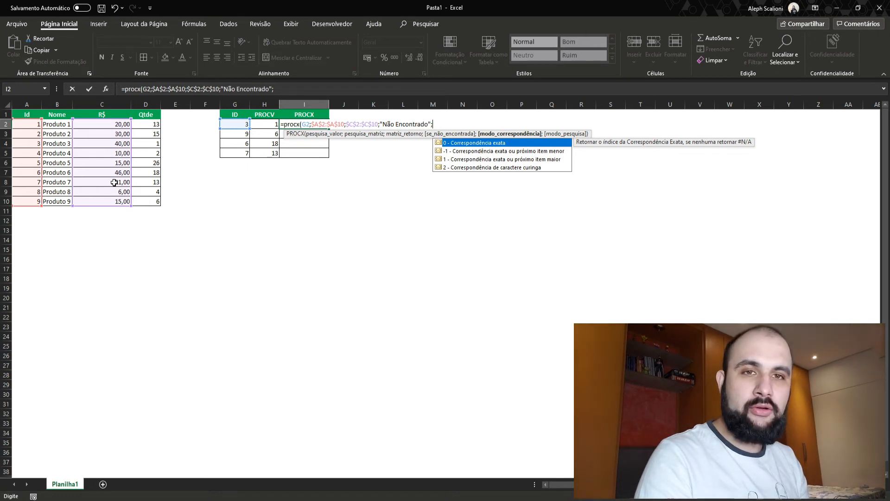
text(0)
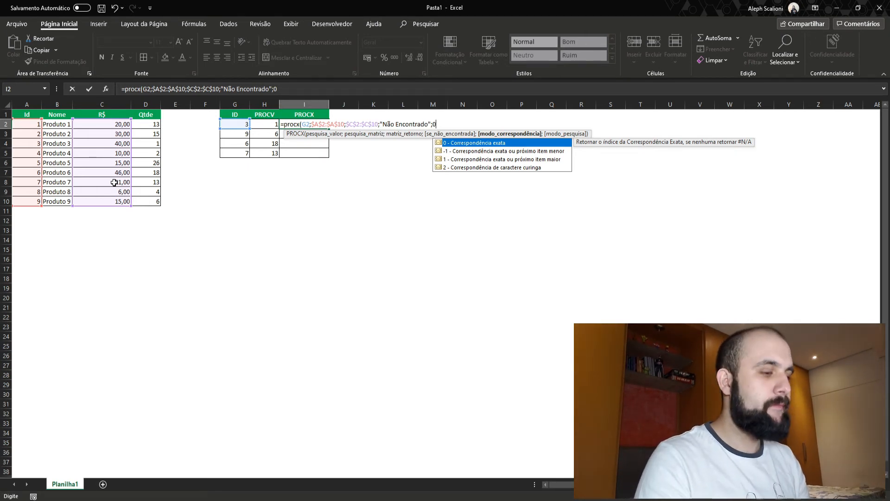
text(;)
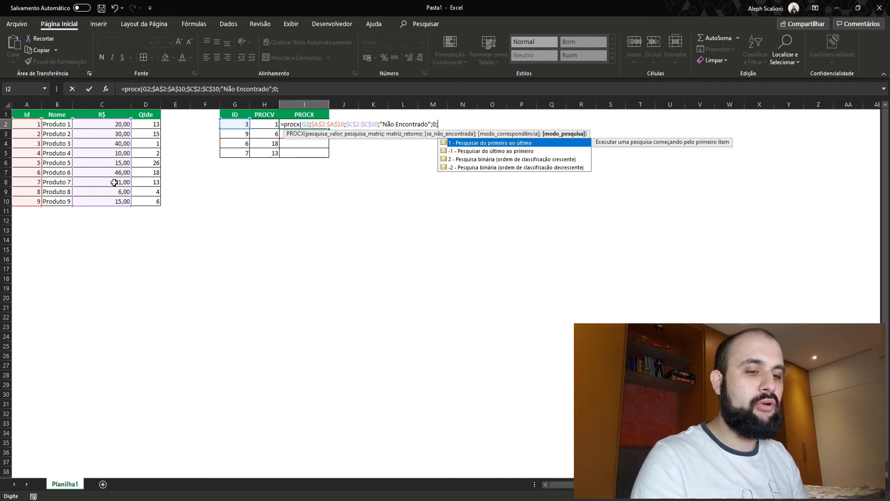
text(1)
key(Return)
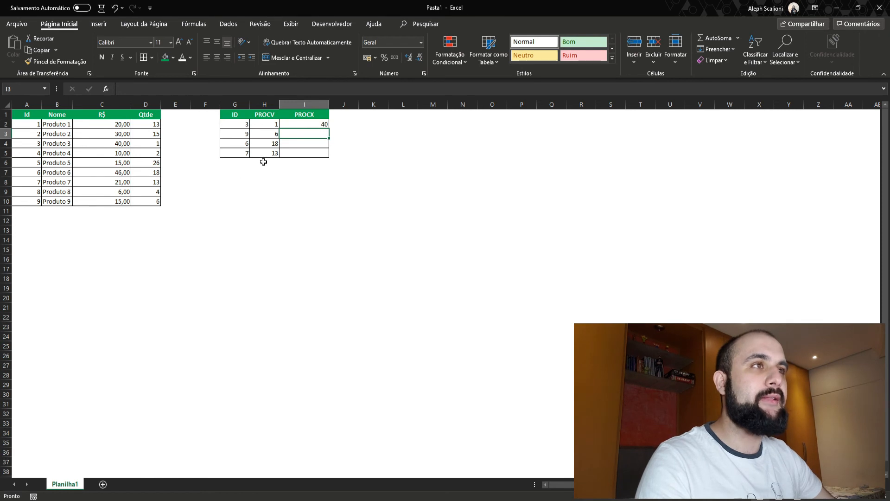
Step: Change the column index of the PROCV formula in H2 to 3 and fill the formula down to H5
click(276, 126)
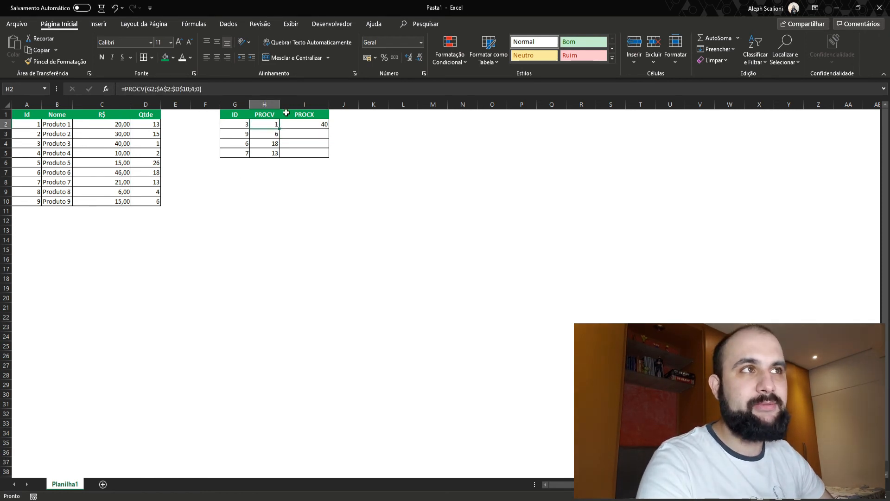
key(F2)
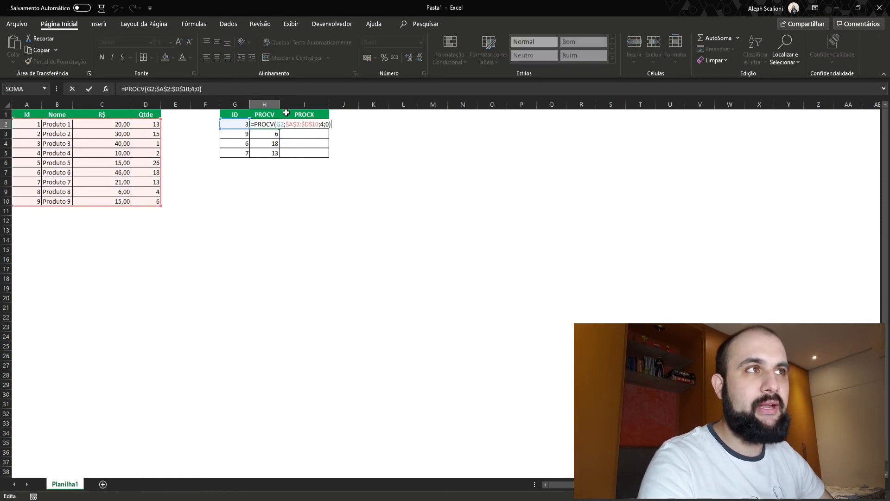
click(321, 123)
key(Return)
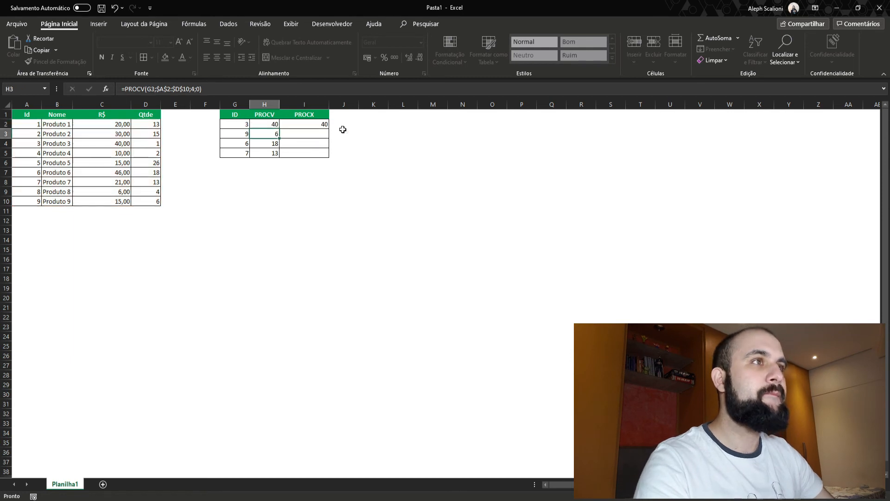
click(274, 122)
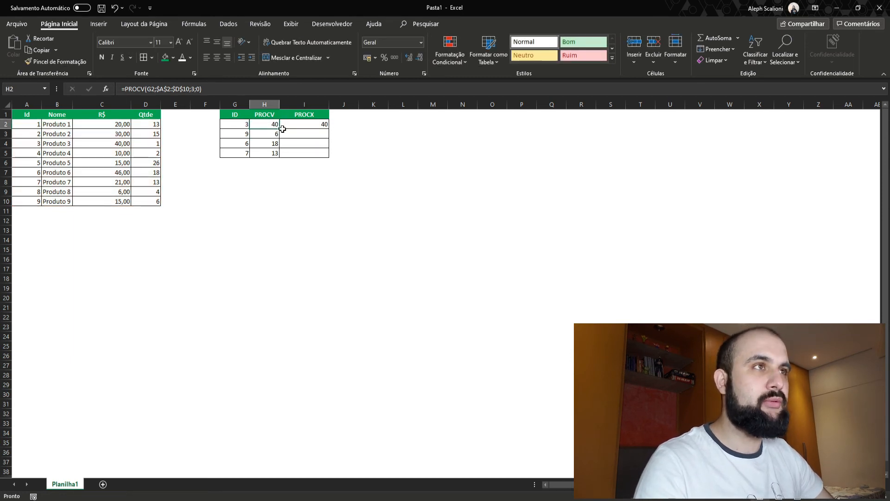
Step: Copy the PROCX formula from I2 into the remaining PROCX cells I3:I5
click(321, 124)
key(ctrl+c)
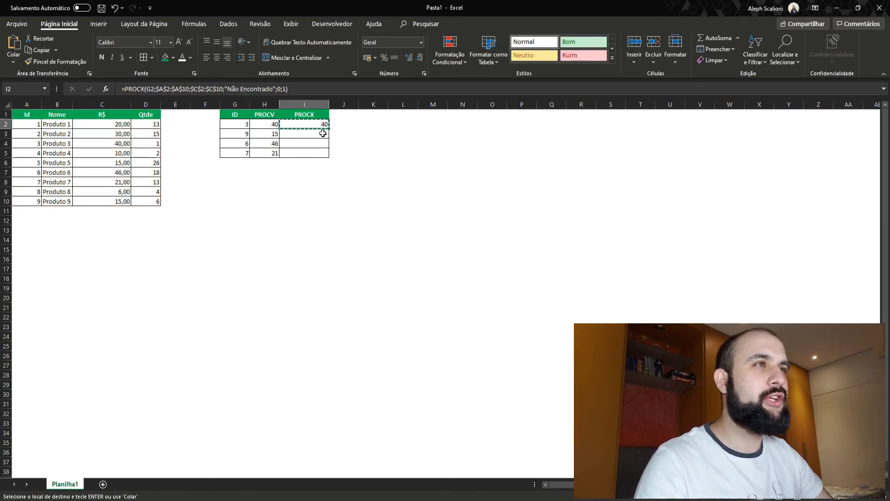
drag(320, 134, 320, 153)
key(ctrl+v)
click(394, 141)
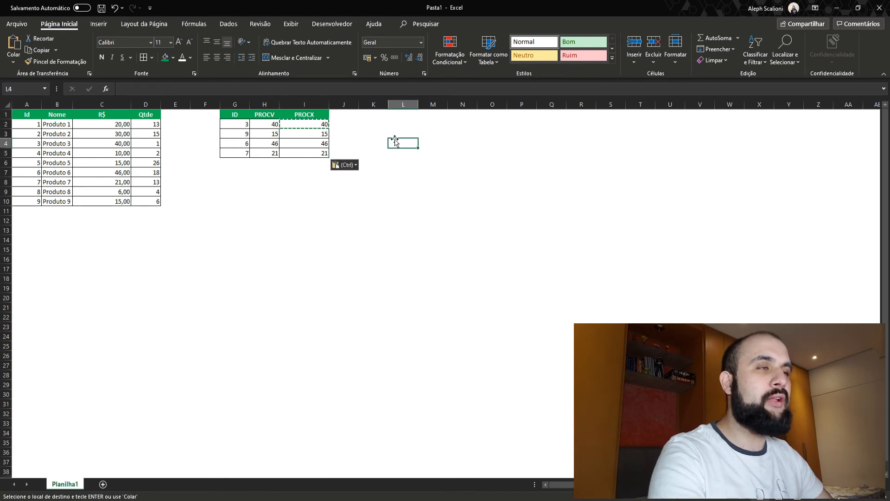
key(Escape)
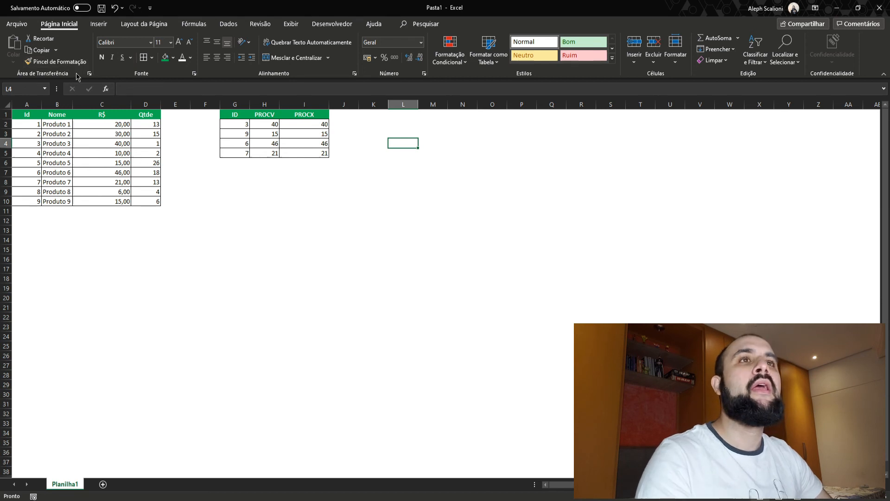
Step: Move the whole Id column from column A to the empty column E, after Qtde
click(33, 105)
drag(62, 107, 175, 103)
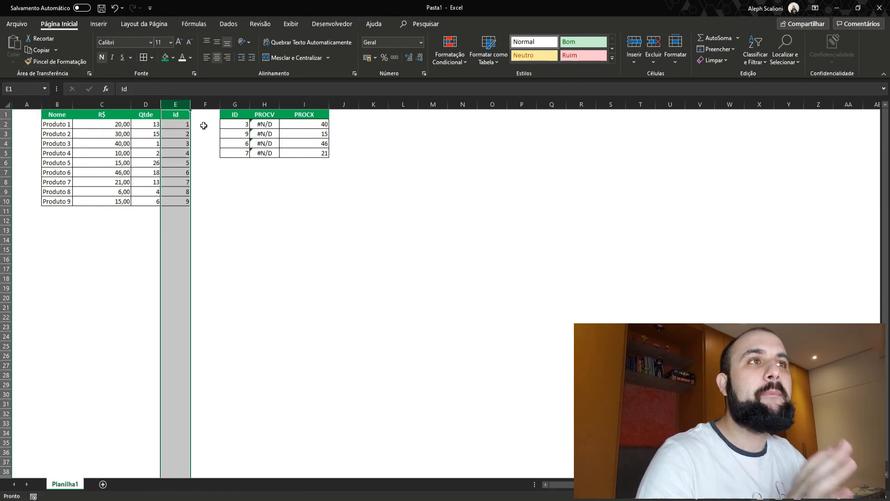